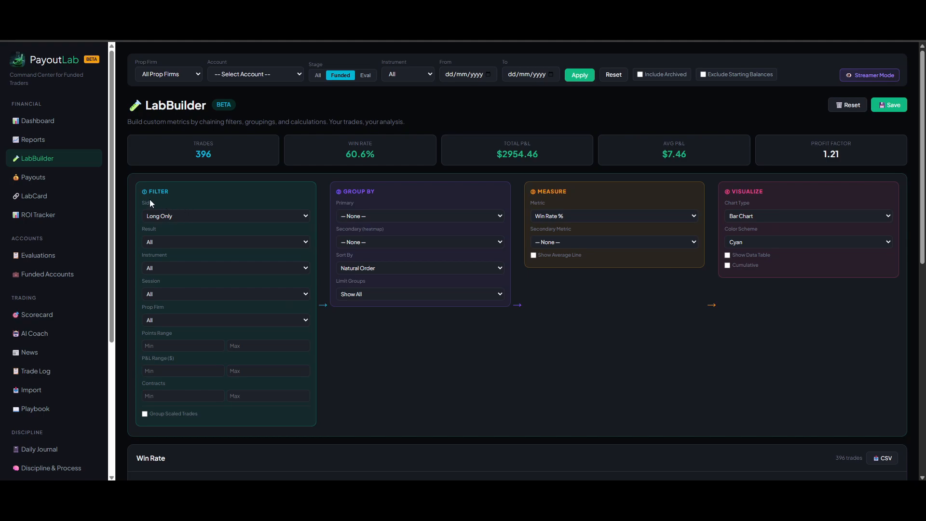
{"action": "left_click", "coordinate": [183, 217]}
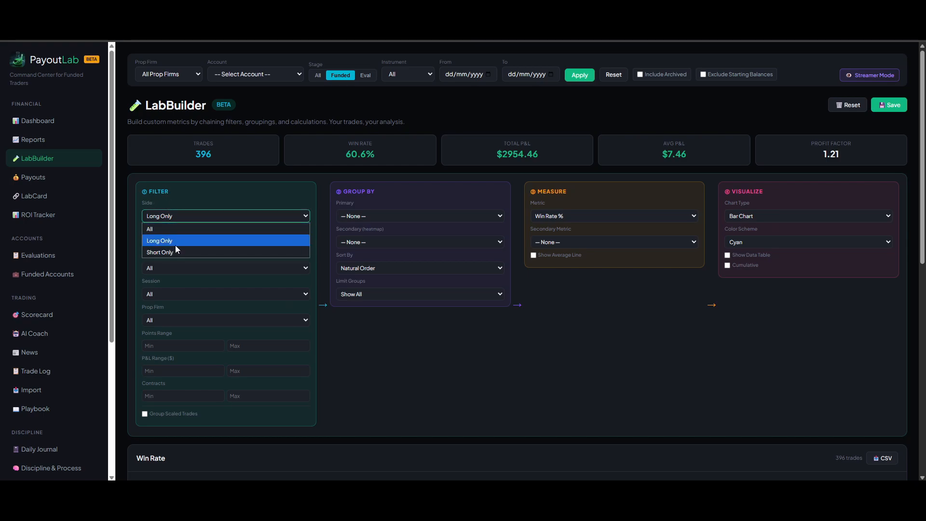
{"action": "left_click", "coordinate": [175, 251]}
{"action": "left_click", "coordinate": [176, 218]}
{"action": "left_click", "coordinate": [179, 240]}
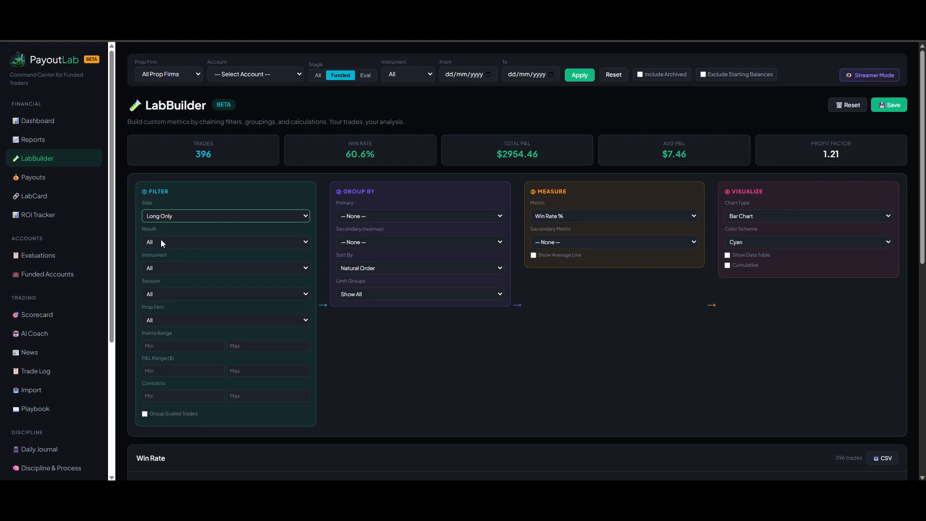
{"action": "left_click", "coordinate": [163, 242]}
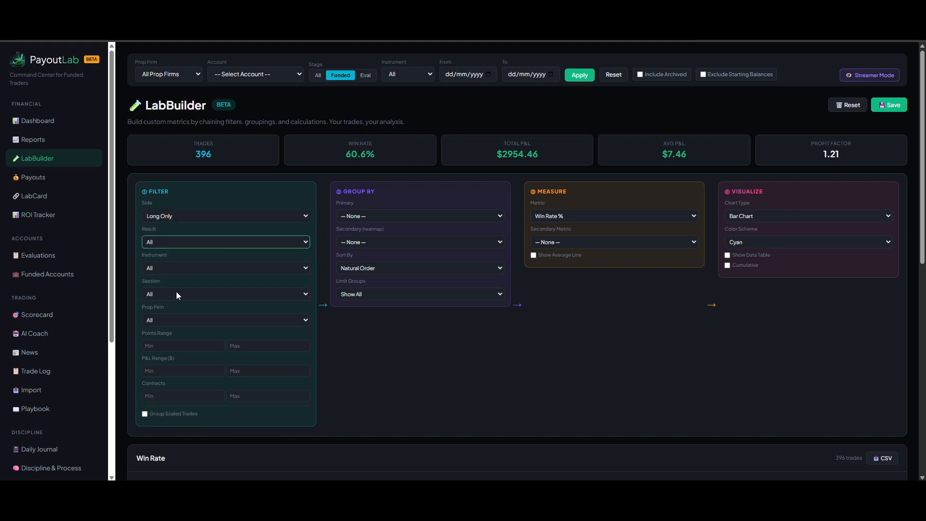
Step: Filter the trades to a points range with a minimum of 1 and a maximum of 15
{"action": "left_click", "coordinate": [199, 347]}
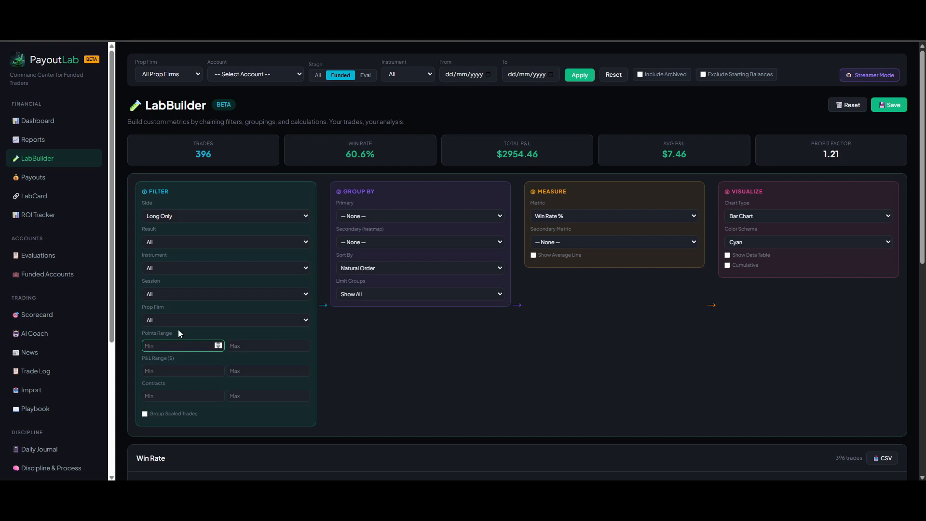
{"action": "type", "text": "1"}
{"action": "left_click", "coordinate": [268, 343]}
{"action": "type", "text": "15"}
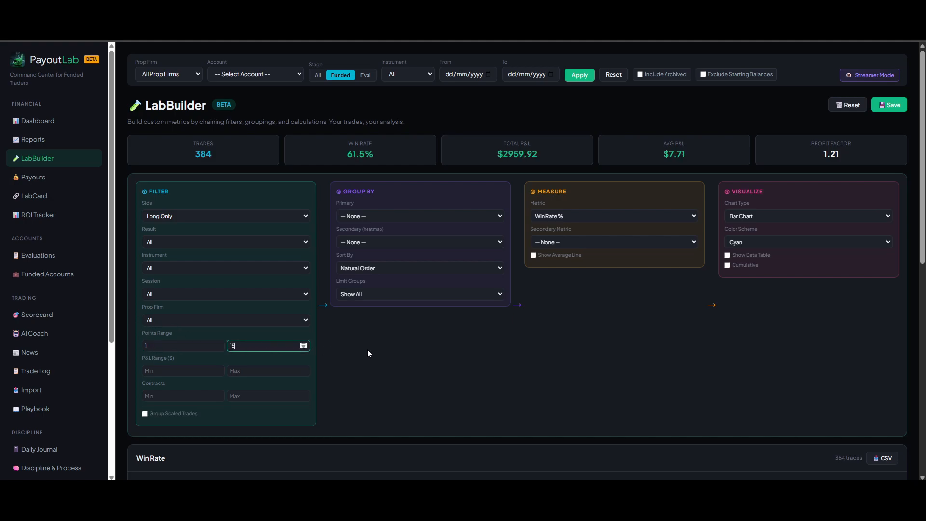
{"action": "left_click", "coordinate": [367, 349]}
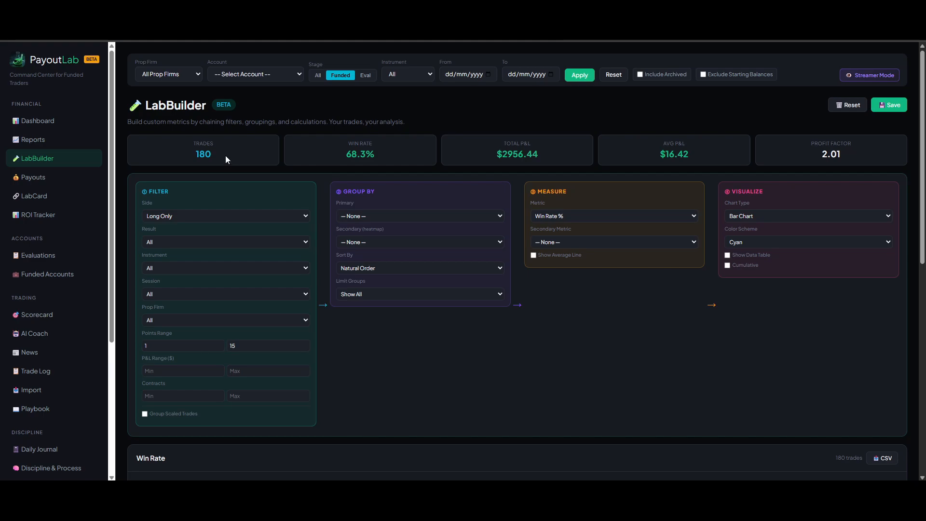
{"action": "left_click", "coordinate": [508, 333]}
Step: Turn on Group Scaled Trades in the filter
{"action": "scroll", "coordinate": [202, 310], "scroll_direction": "down", "scroll_amount": 1}
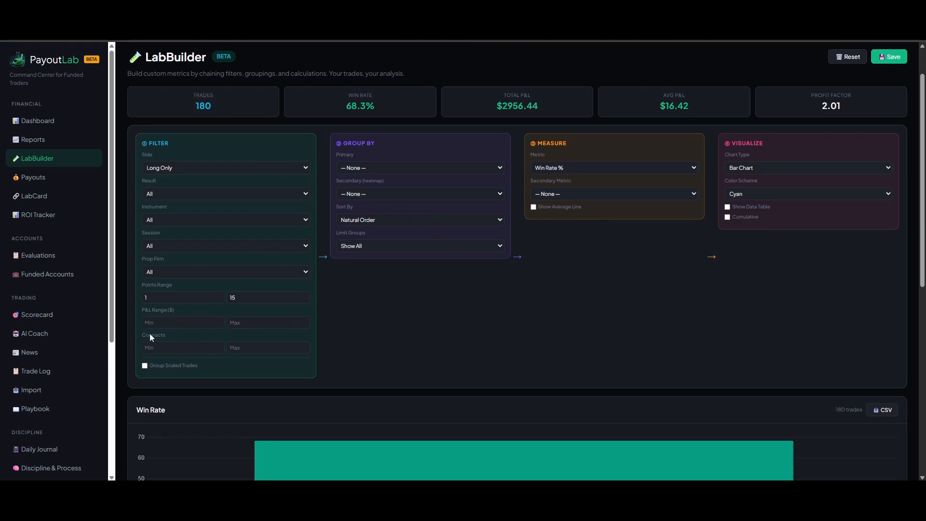
{"action": "left_click", "coordinate": [165, 365]}
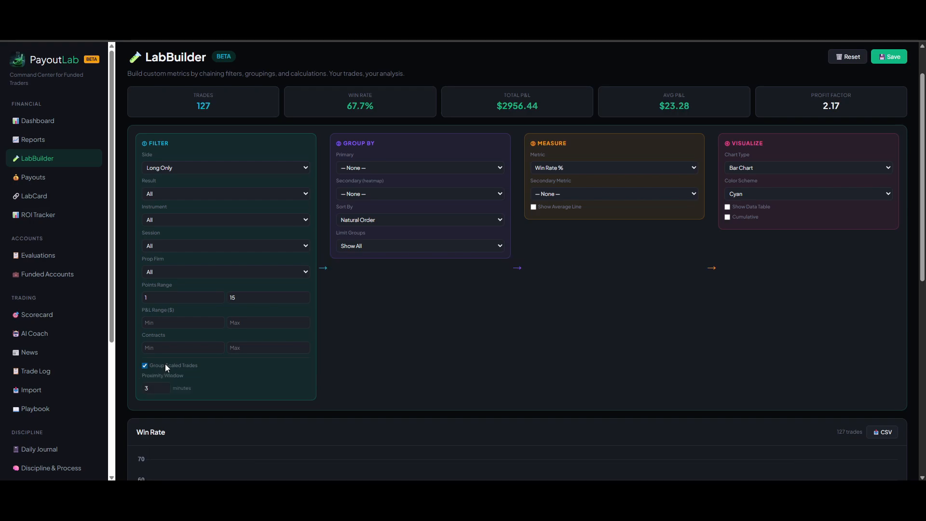
{"action": "double_click", "coordinate": [151, 383]}
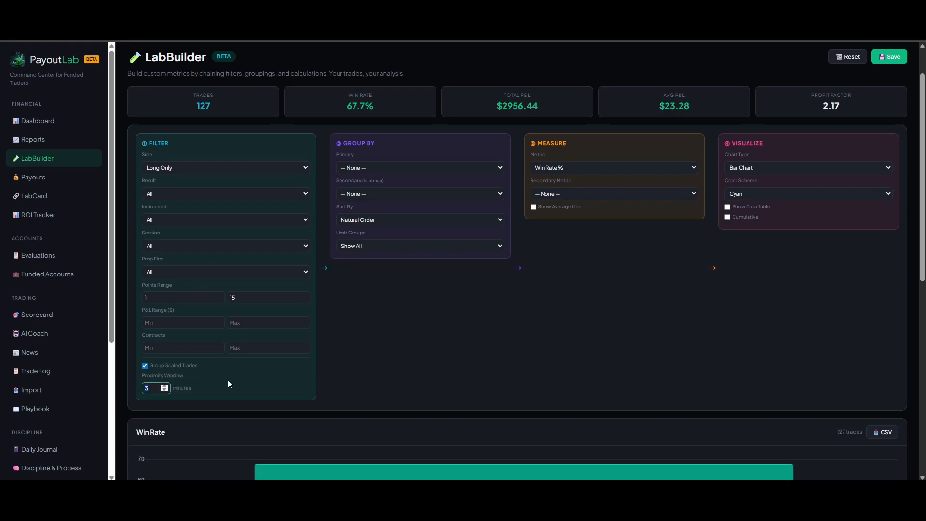
{"action": "left_click", "coordinate": [149, 392]}
{"action": "left_click", "coordinate": [199, 384]}
{"action": "left_click", "coordinate": [149, 390]}
Step: Switch Group Scaled Trades off and back on to compare the trade statistics with and without grouping
{"action": "left_click", "coordinate": [145, 365]}
{"action": "left_click", "coordinate": [145, 365]}
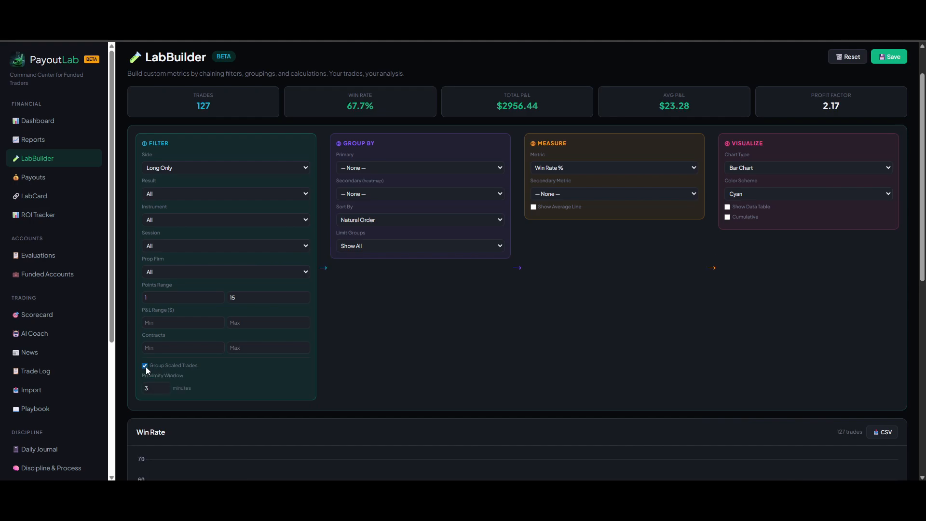
{"action": "left_click", "coordinate": [145, 365]}
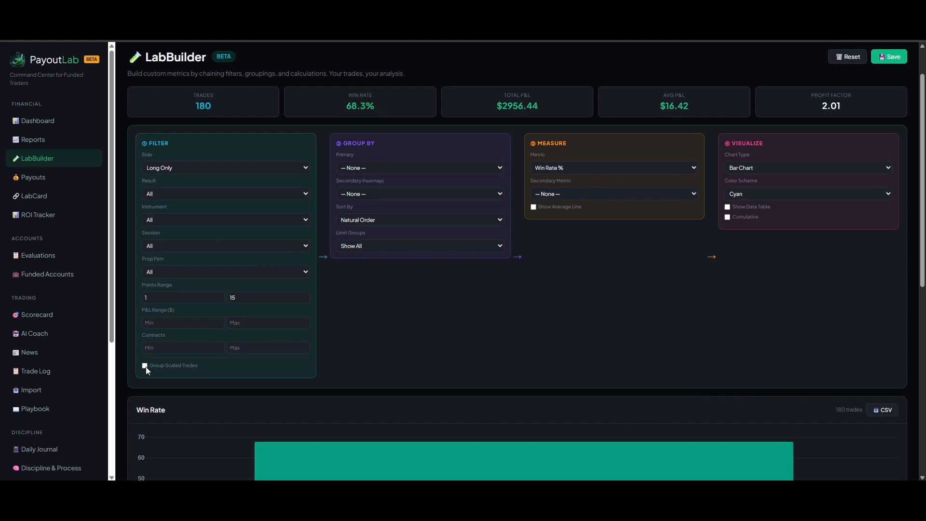
{"action": "left_click", "coordinate": [145, 365]}
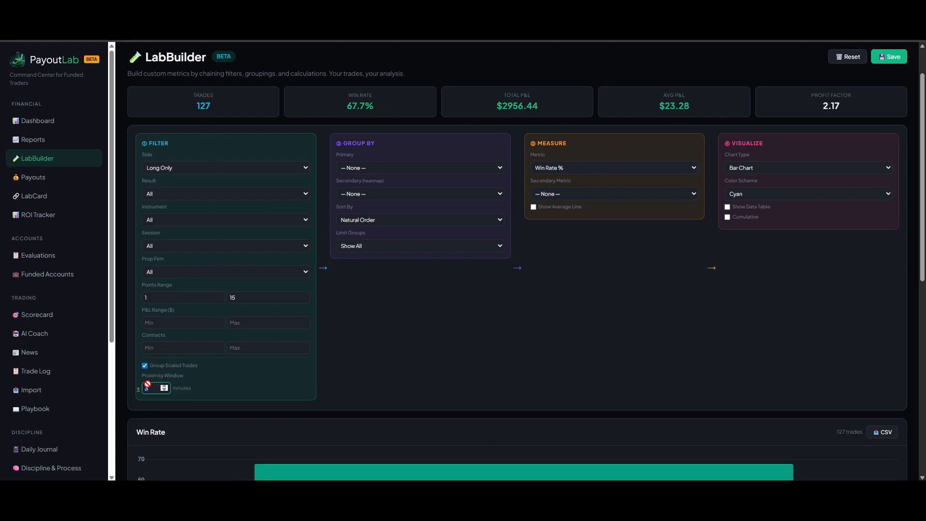
Step: Set the proximity window for grouping scaled trades to 5 minutes
{"action": "type", "text": "5"}
{"action": "left_click", "coordinate": [404, 351]}
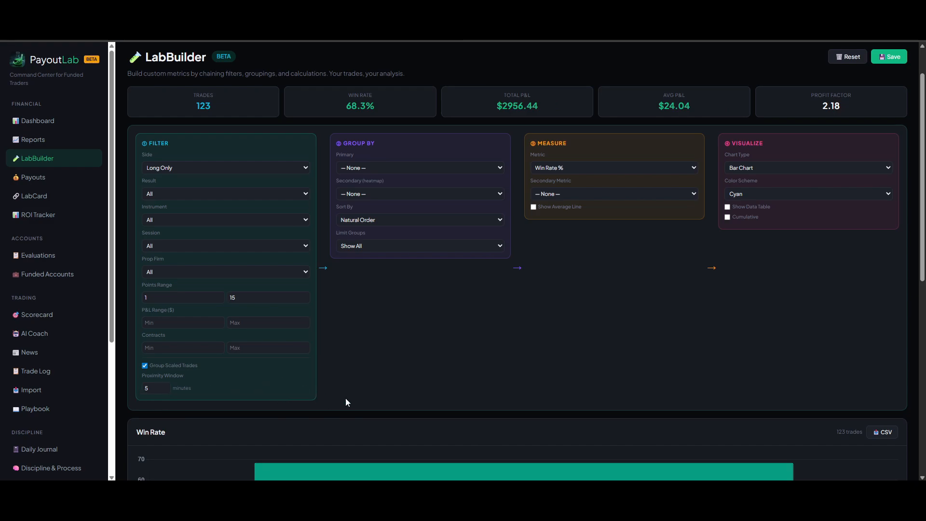
{"action": "scroll", "coordinate": [345, 402], "scroll_direction": "down", "scroll_amount": 3}
{"action": "scroll", "coordinate": [410, 349], "scroll_direction": "up", "scroll_amount": 4}
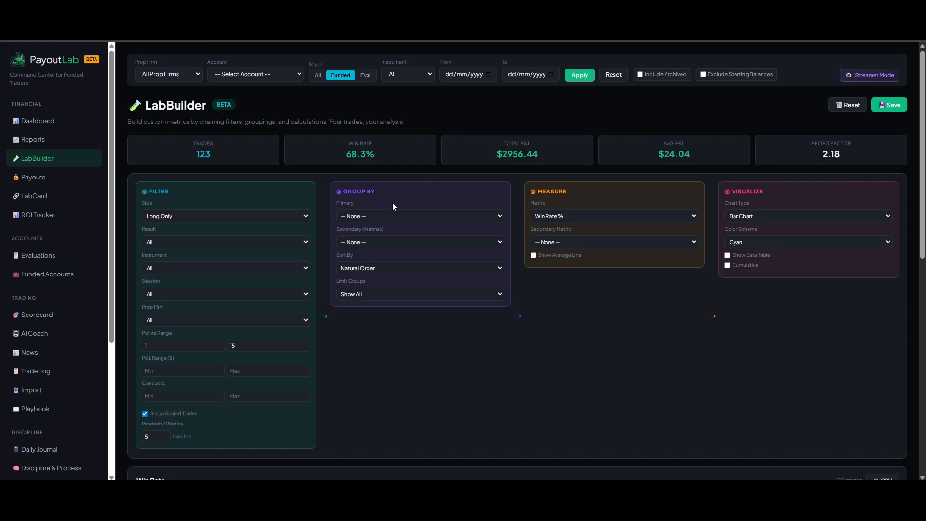
Step: Group the trades primarily by Points Range and examine the resulting win rate chart
{"action": "left_click", "coordinate": [392, 215]}
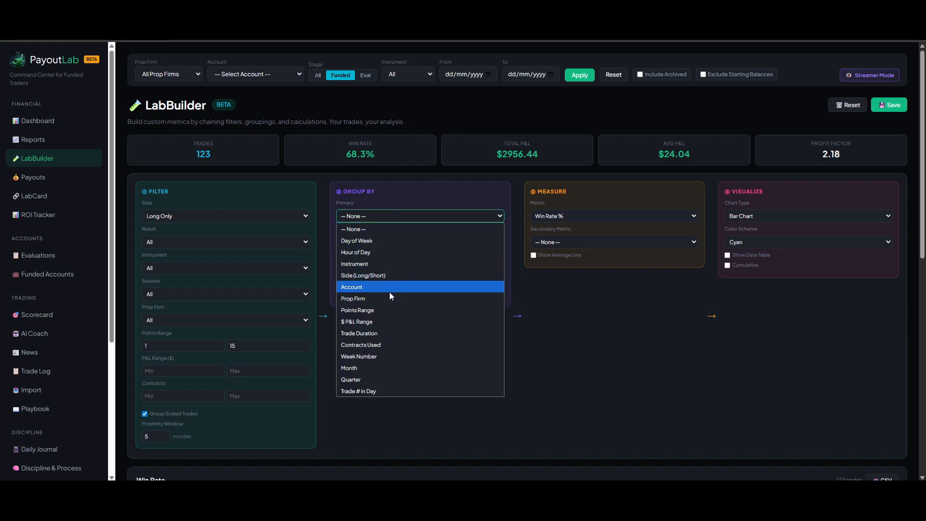
{"action": "left_click", "coordinate": [387, 310]}
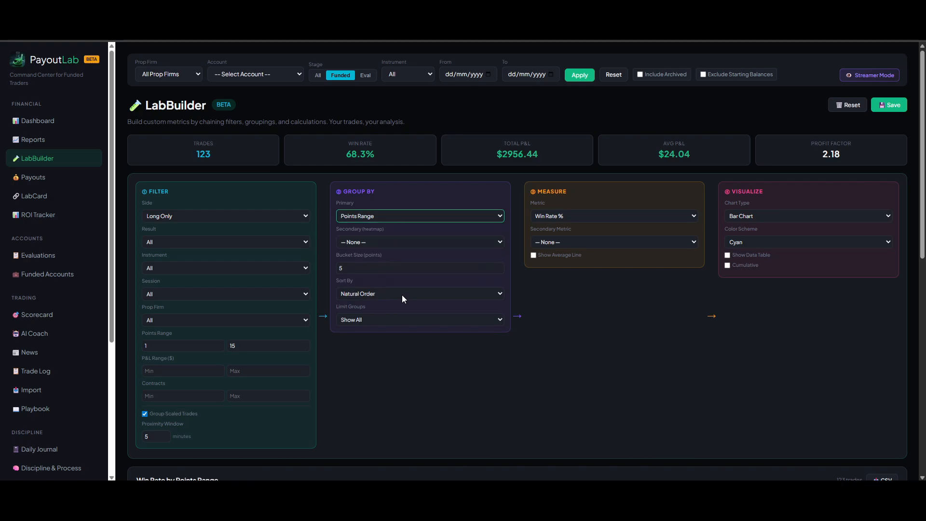
{"action": "scroll", "coordinate": [401, 293], "scroll_direction": "down", "scroll_amount": 6}
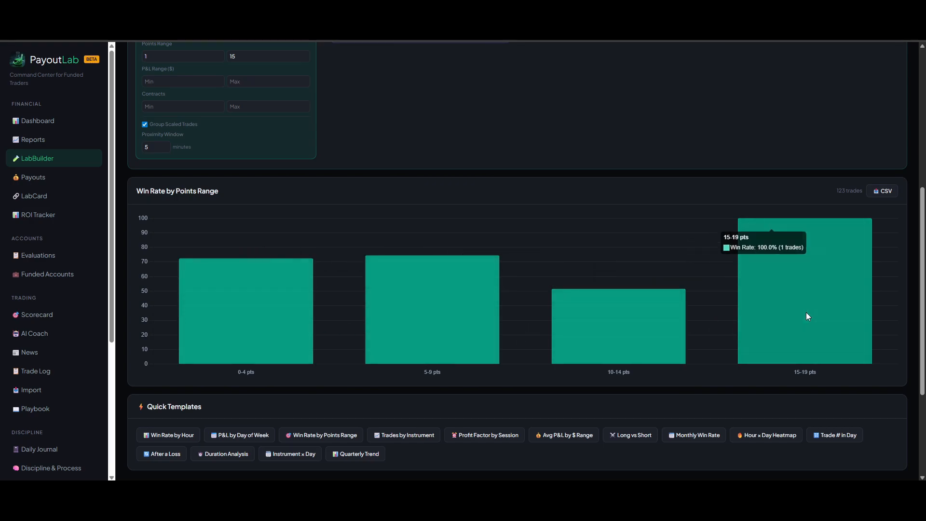
Step: Change the Side filter to Short Only and examine the win rate by points range for those trades
{"action": "scroll", "coordinate": [379, 341], "scroll_direction": "up", "scroll_amount": 5}
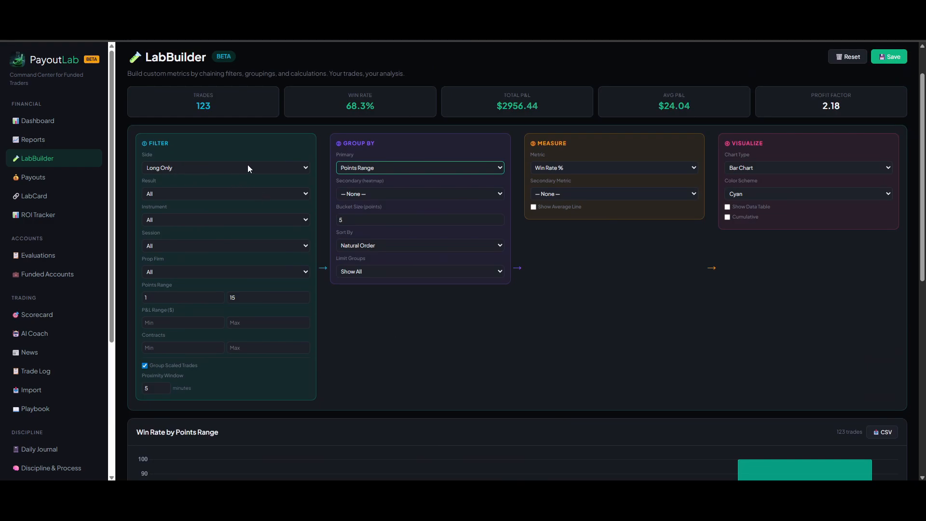
{"action": "scroll", "coordinate": [248, 166], "scroll_direction": "down", "scroll_amount": 1}
{"action": "left_click", "coordinate": [240, 121]}
{"action": "left_click", "coordinate": [202, 157]}
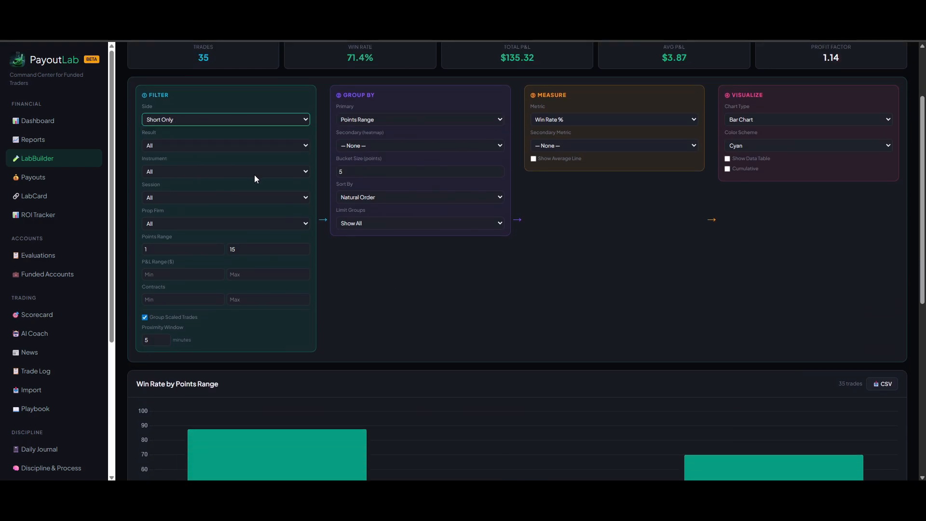
{"action": "scroll", "coordinate": [260, 176], "scroll_direction": "up", "scroll_amount": 1}
{"action": "scroll", "coordinate": [271, 184], "scroll_direction": "down", "scroll_amount": 5}
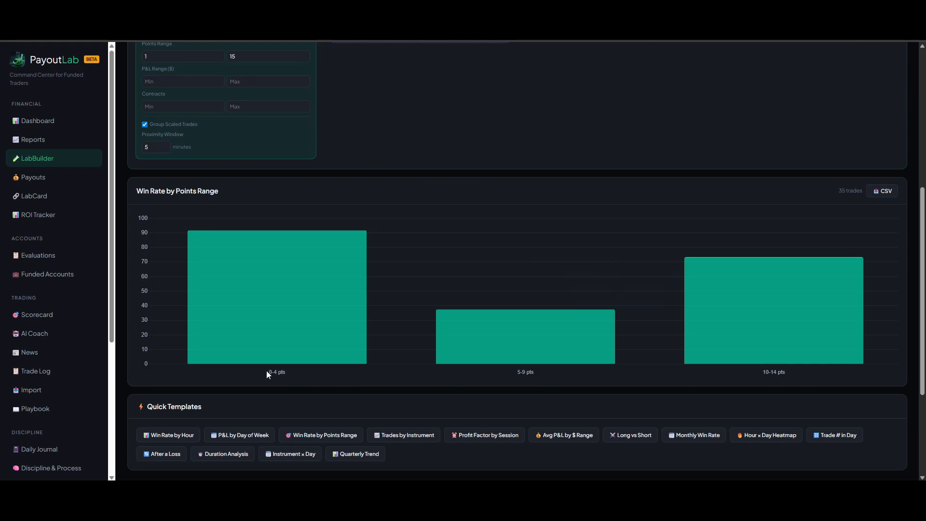
Step: Set the bucket size of the points range grouping to 3 points
{"action": "scroll", "coordinate": [560, 380], "scroll_direction": "up", "scroll_amount": 4}
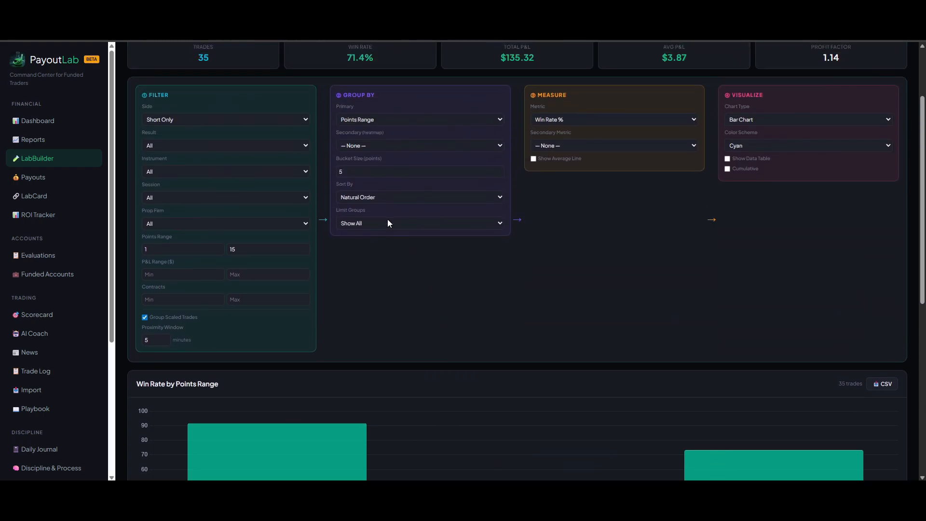
{"action": "left_click", "coordinate": [444, 172]}
{"action": "scroll", "coordinate": [435, 222], "scroll_direction": "down", "scroll_amount": 2}
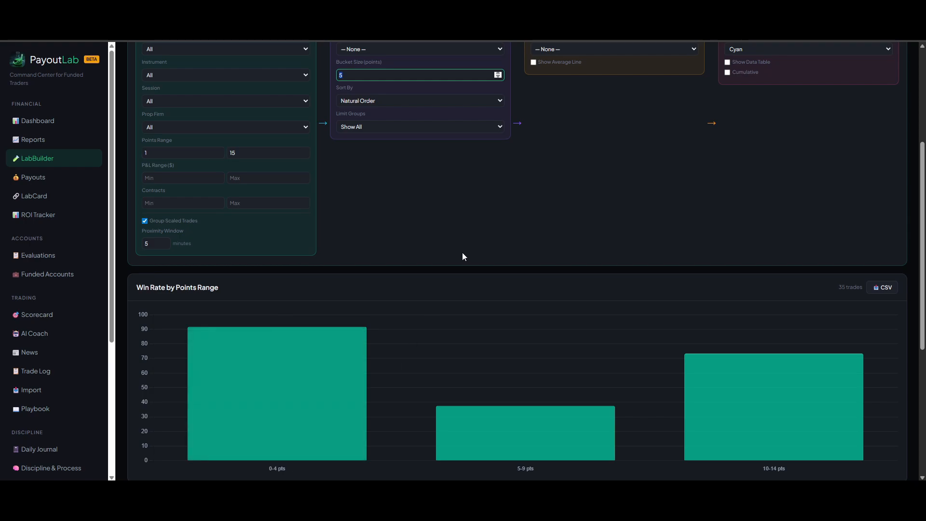
{"action": "left_click", "coordinate": [426, 241]}
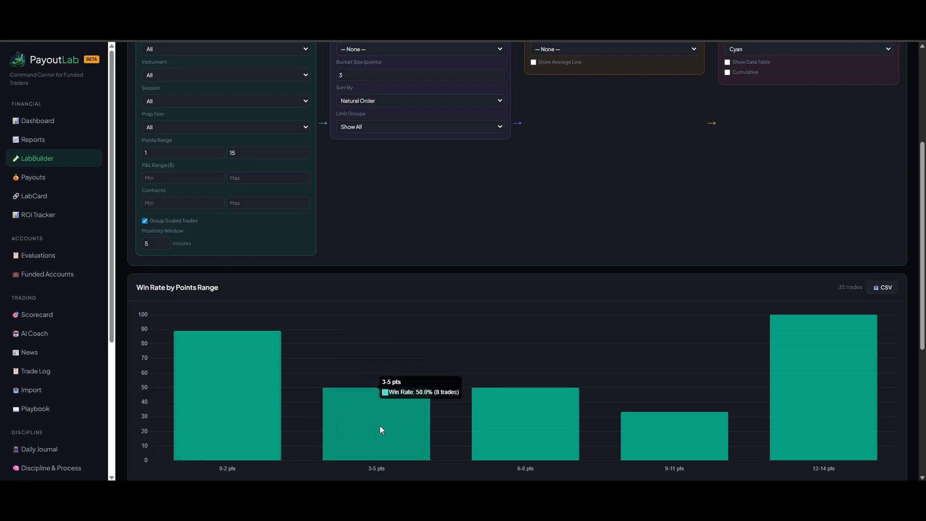
{"action": "scroll", "coordinate": [399, 394], "scroll_direction": "up", "scroll_amount": 3}
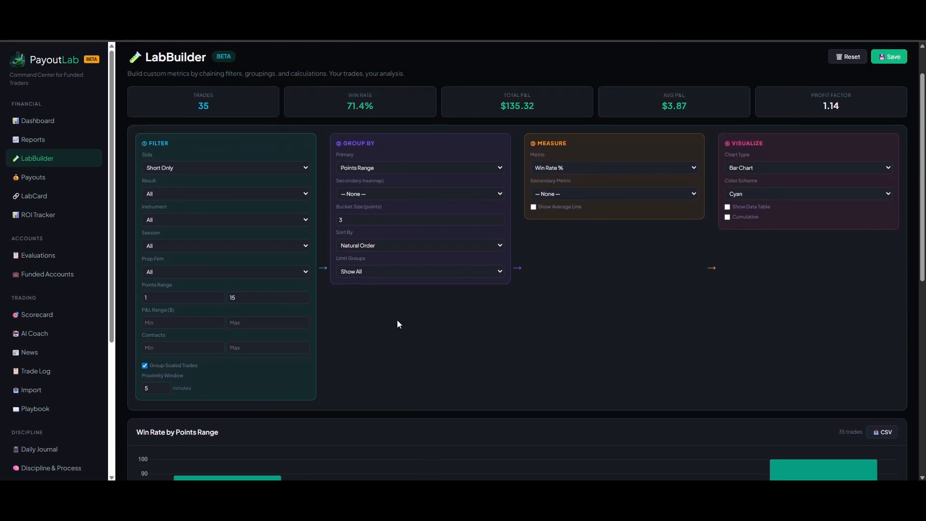
{"action": "left_click", "coordinate": [392, 247]}
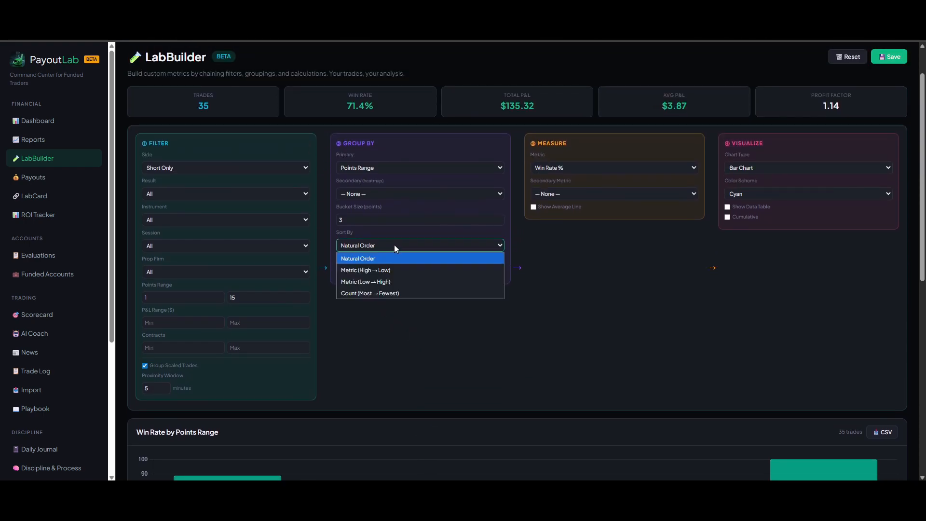
{"action": "left_click", "coordinate": [395, 245]}
{"action": "left_click", "coordinate": [375, 247]}
{"action": "left_click", "coordinate": [581, 307]}
{"action": "left_click", "coordinate": [429, 271]}
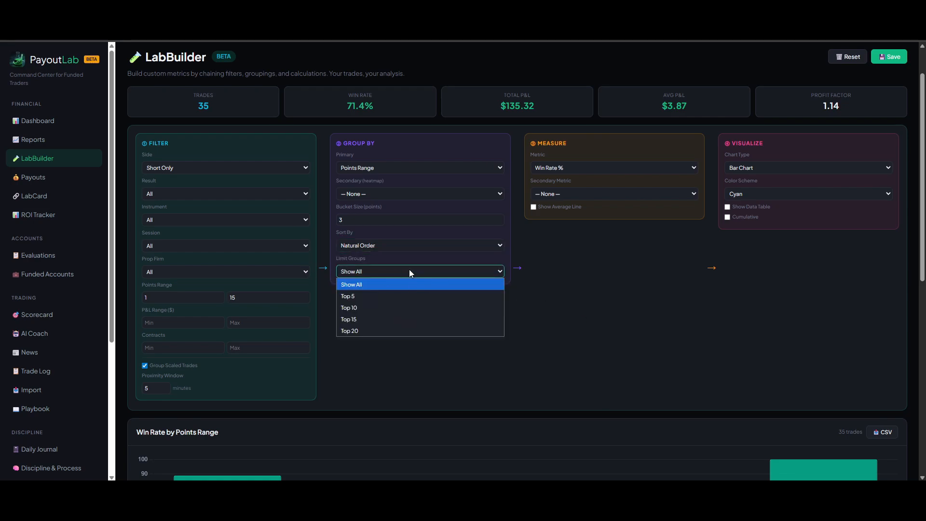
{"action": "left_click", "coordinate": [410, 273]}
{"action": "left_click", "coordinate": [581, 268]}
Step: Change the measured metric to Profit Factor and examine the chart's values for the individual points ranges
{"action": "scroll", "coordinate": [583, 269], "scroll_direction": "up", "scroll_amount": 1}
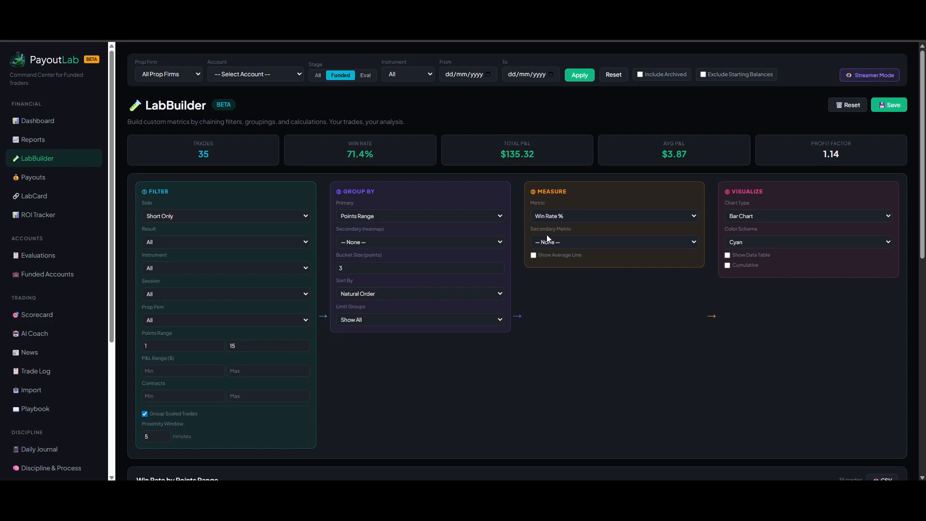
{"action": "scroll", "coordinate": [546, 234], "scroll_direction": "down", "scroll_amount": 6}
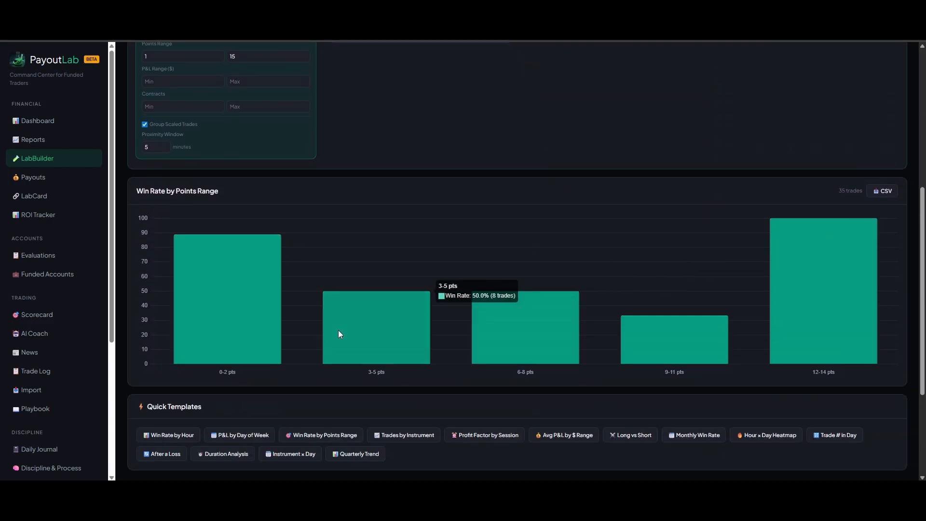
{"action": "scroll", "coordinate": [618, 256], "scroll_direction": "up", "scroll_amount": 4}
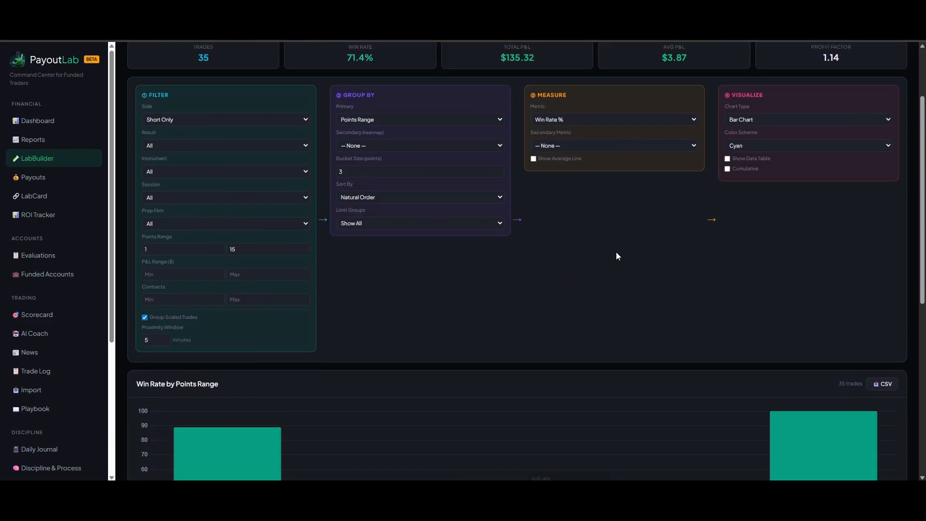
{"action": "left_click", "coordinate": [566, 121]}
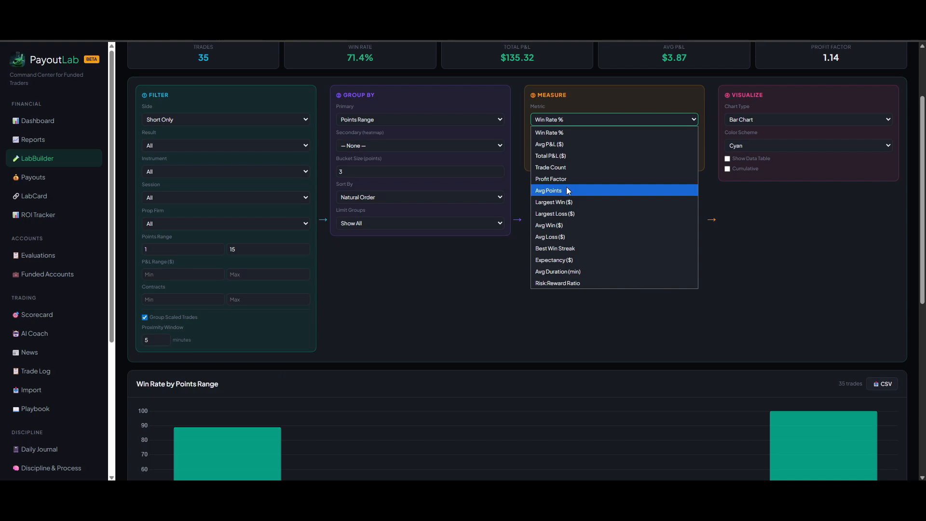
{"action": "left_click", "coordinate": [555, 179]}
{"action": "scroll", "coordinate": [539, 240], "scroll_direction": "down", "scroll_amount": 2}
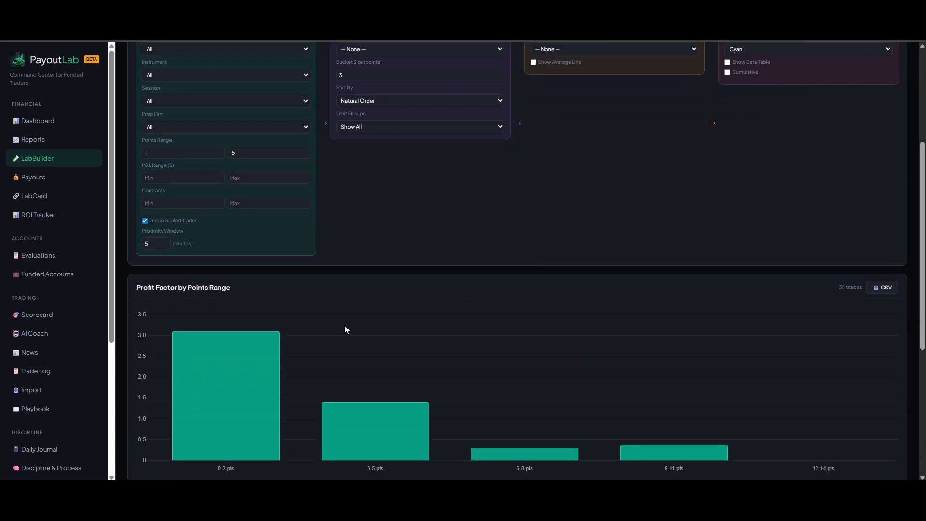
{"action": "mouse_move", "coordinate": [220, 362]}
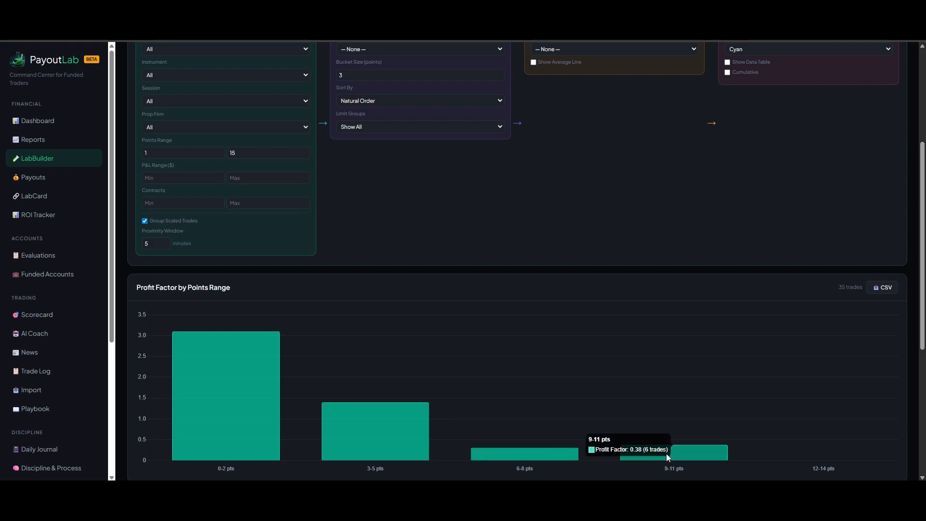
{"action": "mouse_move", "coordinate": [223, 408]}
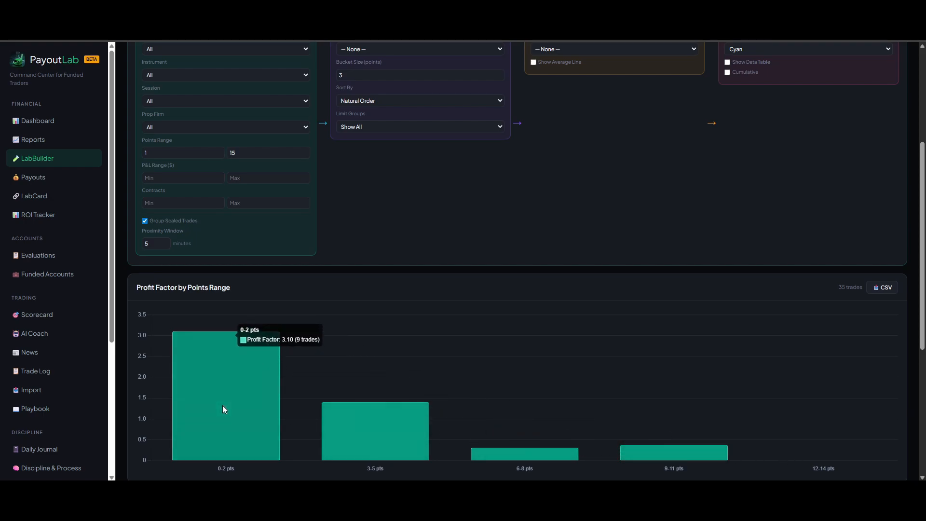
Step: Turn on the average line for the Profit Factor chart
{"action": "scroll", "coordinate": [419, 370], "scroll_direction": "up", "scroll_amount": 3}
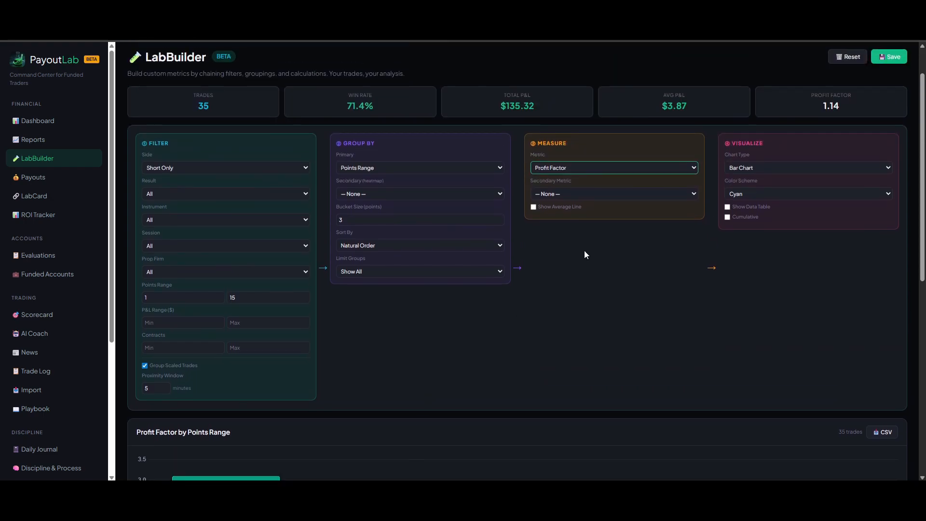
{"action": "left_click", "coordinate": [547, 208]}
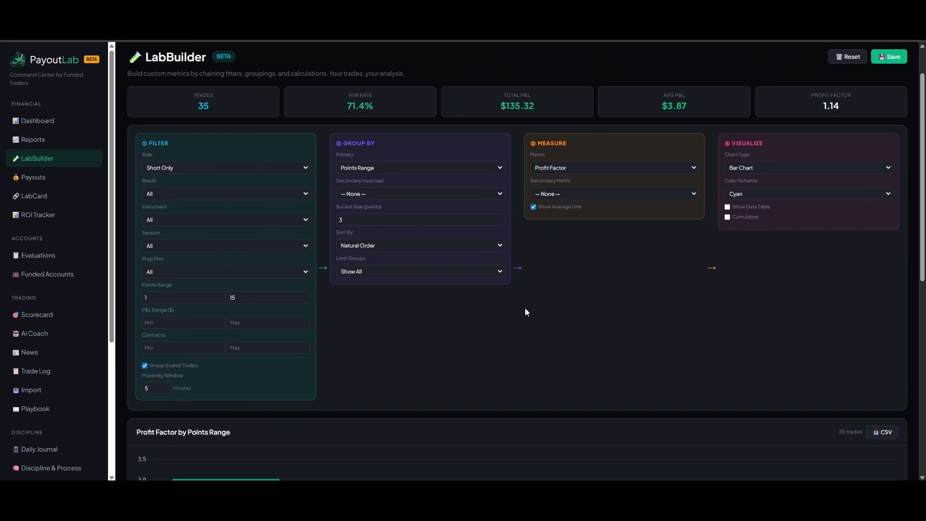
Step: Add Win Rate % as the secondary metric and compare it with the profit factor for each points range
{"action": "scroll", "coordinate": [526, 311], "scroll_direction": "down", "scroll_amount": 3}
{"action": "scroll", "coordinate": [531, 314], "scroll_direction": "down", "scroll_amount": 1}
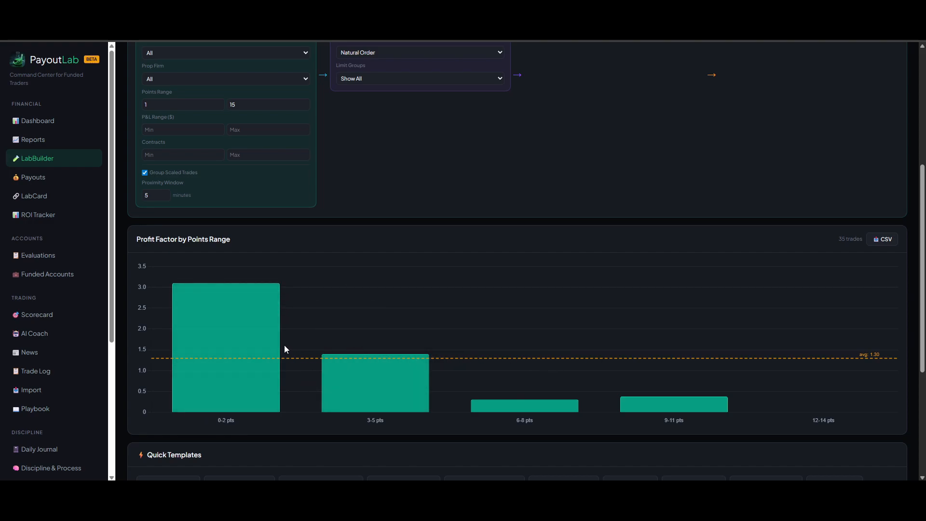
{"action": "scroll", "coordinate": [310, 345], "scroll_direction": "up", "scroll_amount": 3}
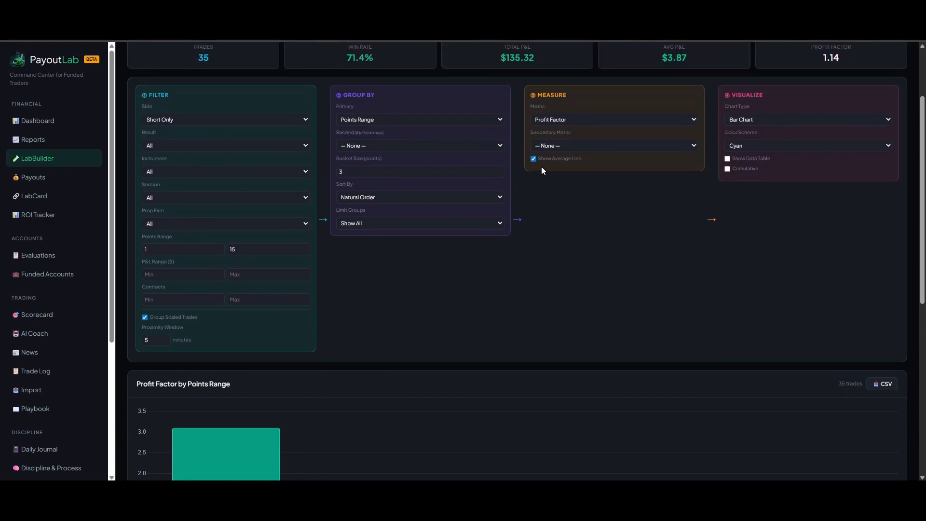
{"action": "scroll", "coordinate": [377, 386], "scroll_direction": "down", "scroll_amount": 1}
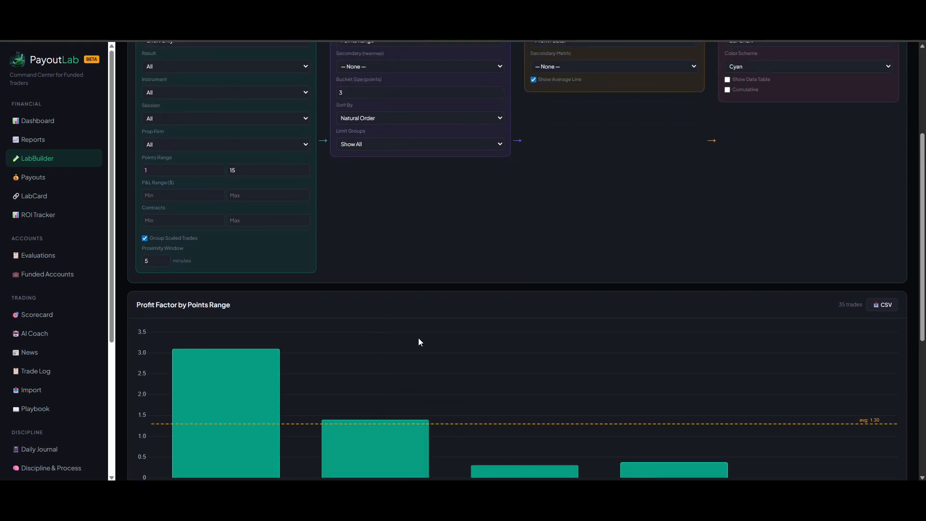
{"action": "left_click", "coordinate": [561, 98]}
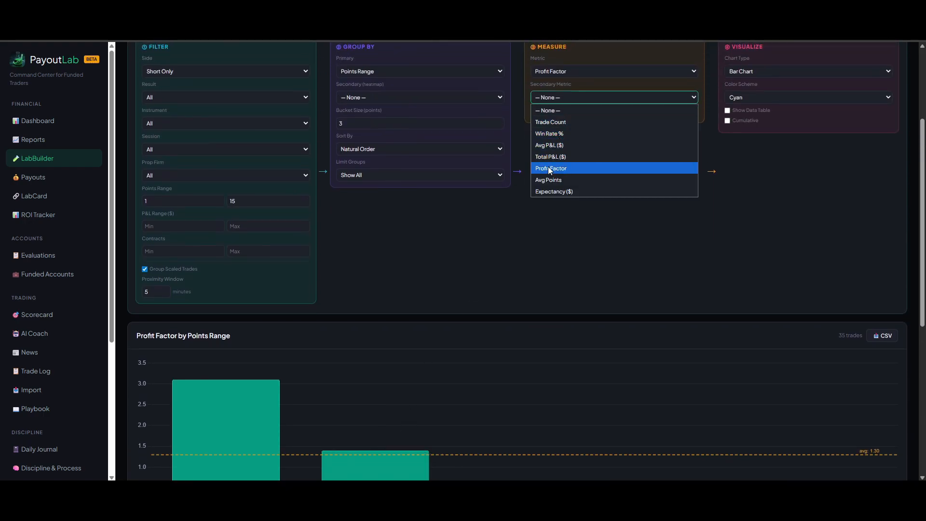
{"action": "left_click", "coordinate": [556, 135]}
{"action": "scroll", "coordinate": [548, 234], "scroll_direction": "down", "scroll_amount": 3}
{"action": "scroll", "coordinate": [459, 328], "scroll_direction": "up", "scroll_amount": 1}
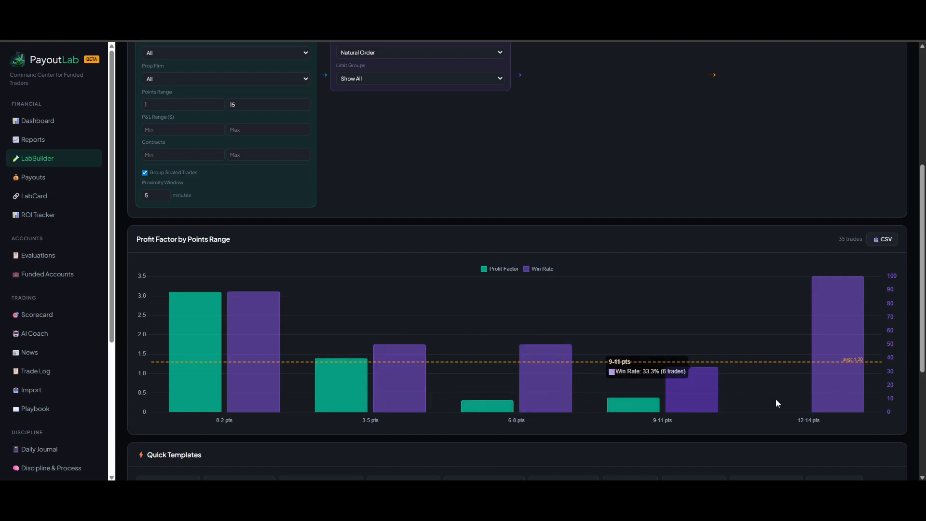
Step: Change the chart type to Horizontal Bar and examine the profit factor by points range
{"action": "scroll", "coordinate": [838, 397], "scroll_direction": "up", "scroll_amount": 5}
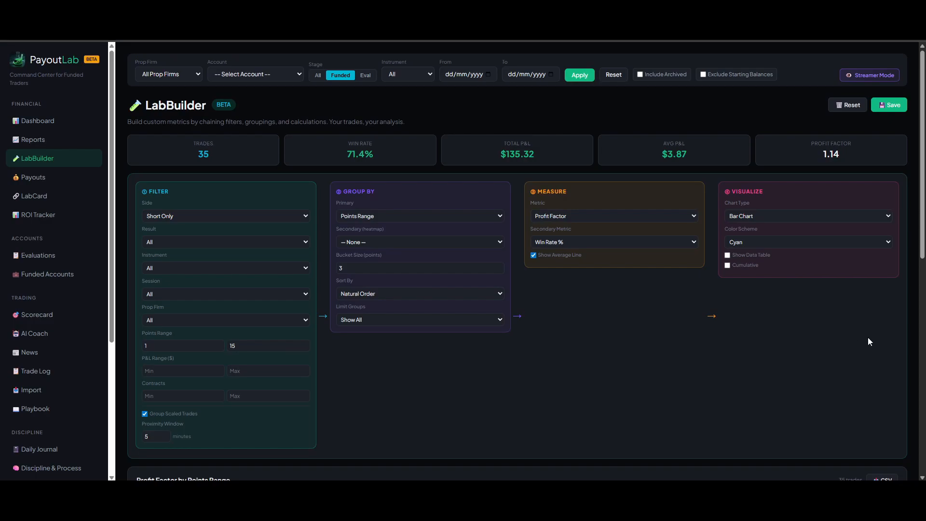
{"action": "left_click", "coordinate": [784, 217]}
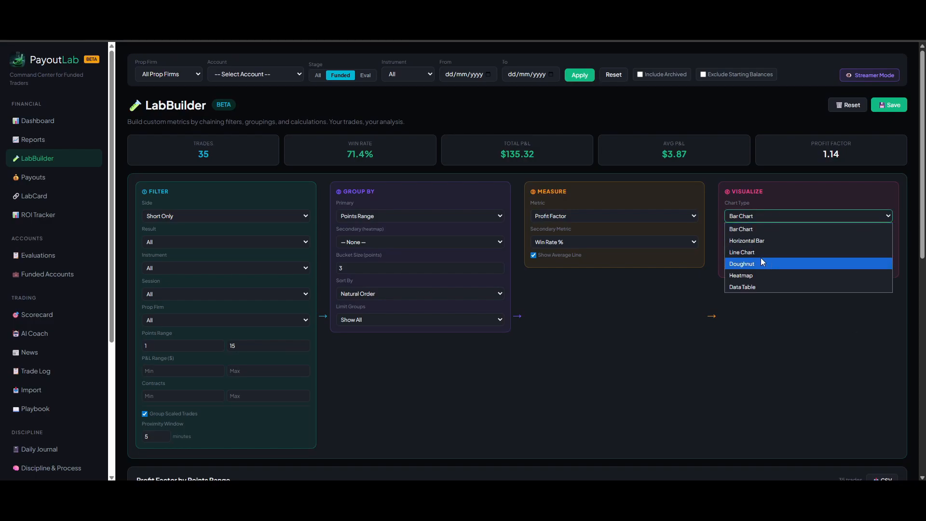
{"action": "left_click", "coordinate": [764, 240]}
{"action": "scroll", "coordinate": [771, 302], "scroll_direction": "down", "scroll_amount": 8}
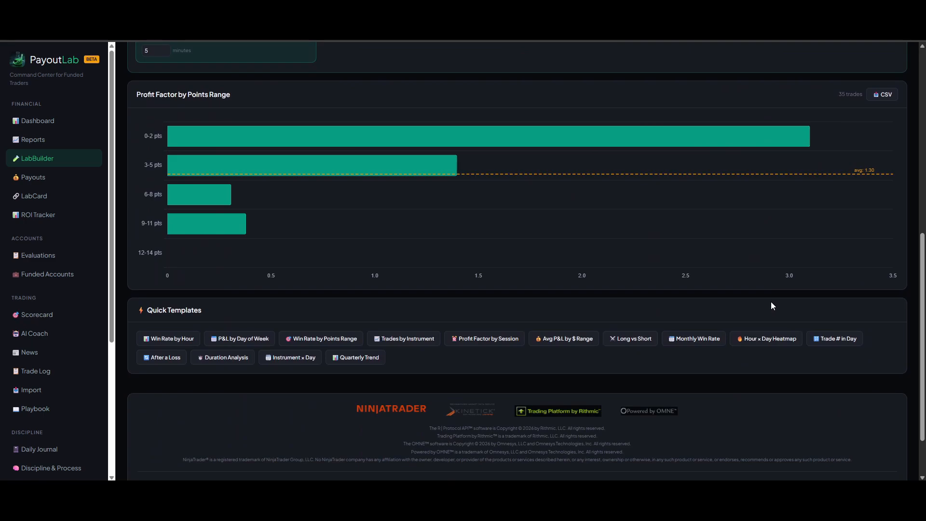
{"action": "scroll", "coordinate": [771, 306], "scroll_direction": "up", "scroll_amount": 6}
{"action": "scroll", "coordinate": [771, 302], "scroll_direction": "up", "scroll_amount": 2}
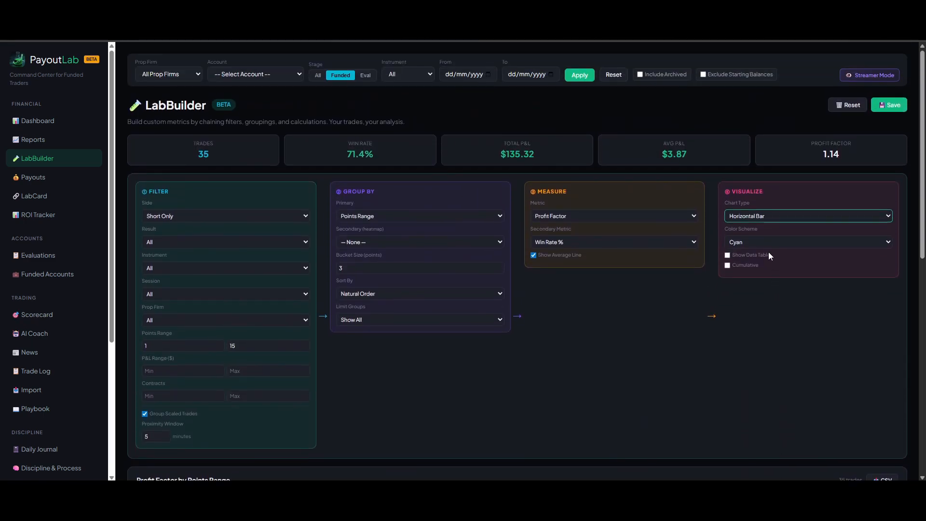
{"action": "left_click", "coordinate": [762, 217]}
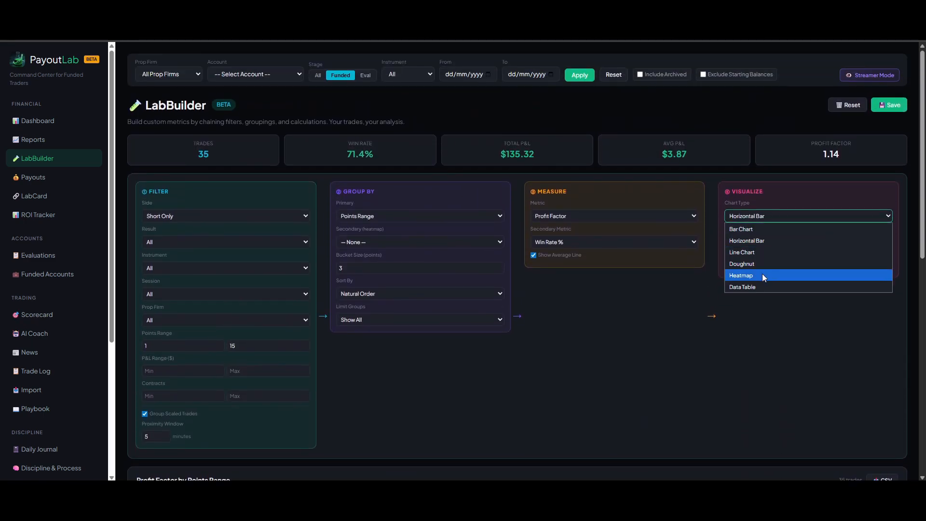
{"action": "left_click", "coordinate": [778, 317]}
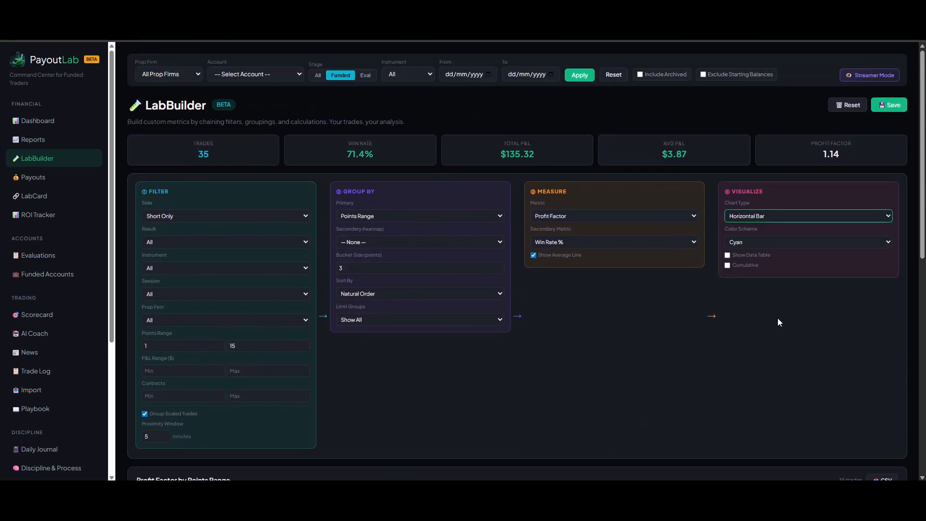
Step: Turn on the data table for the chart and make its values cumulative across the points ranges
{"action": "left_click", "coordinate": [728, 255]}
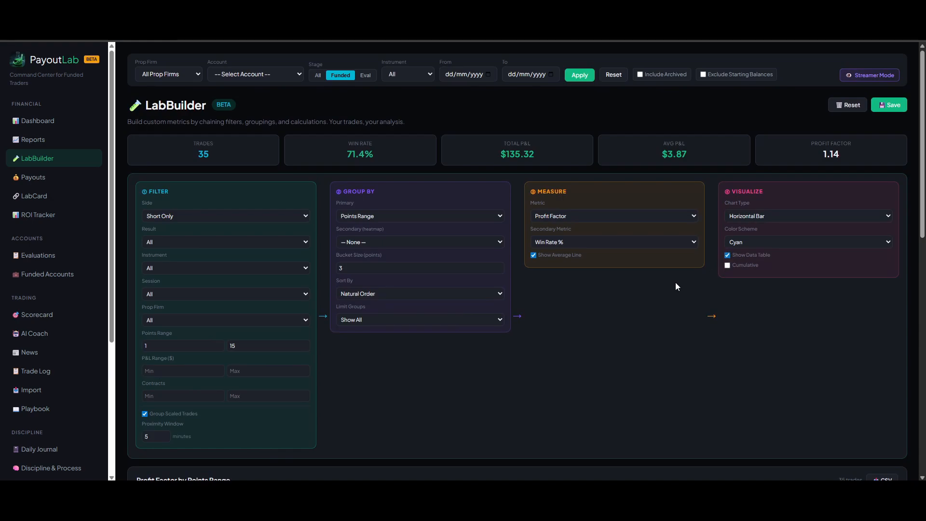
{"action": "scroll", "coordinate": [511, 270], "scroll_direction": "down", "scroll_amount": 8}
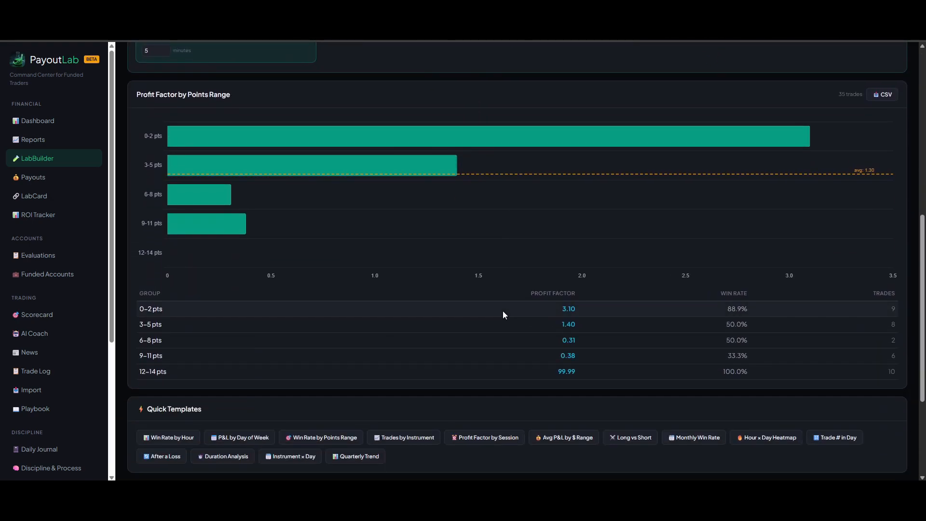
{"action": "scroll", "coordinate": [415, 317], "scroll_direction": "up", "scroll_amount": 7}
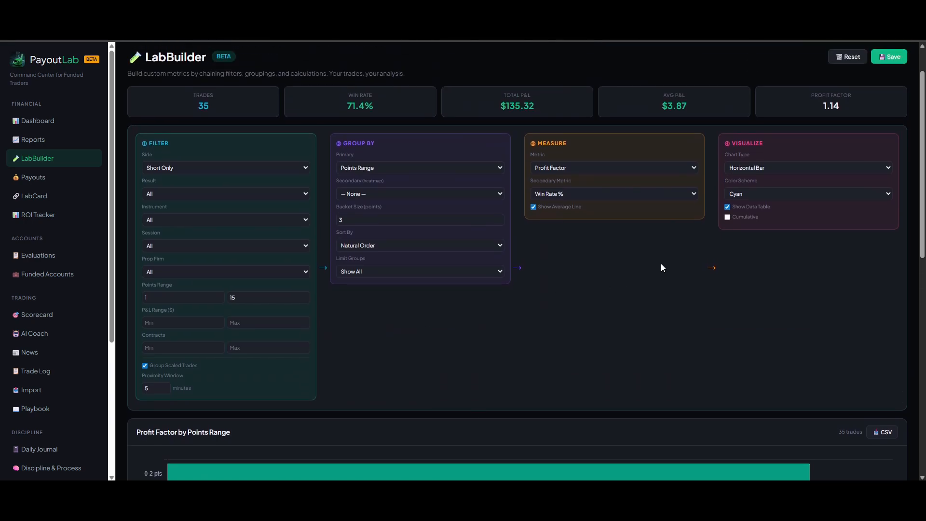
{"action": "left_click", "coordinate": [727, 218]}
{"action": "scroll", "coordinate": [722, 280], "scroll_direction": "down", "scroll_amount": 7}
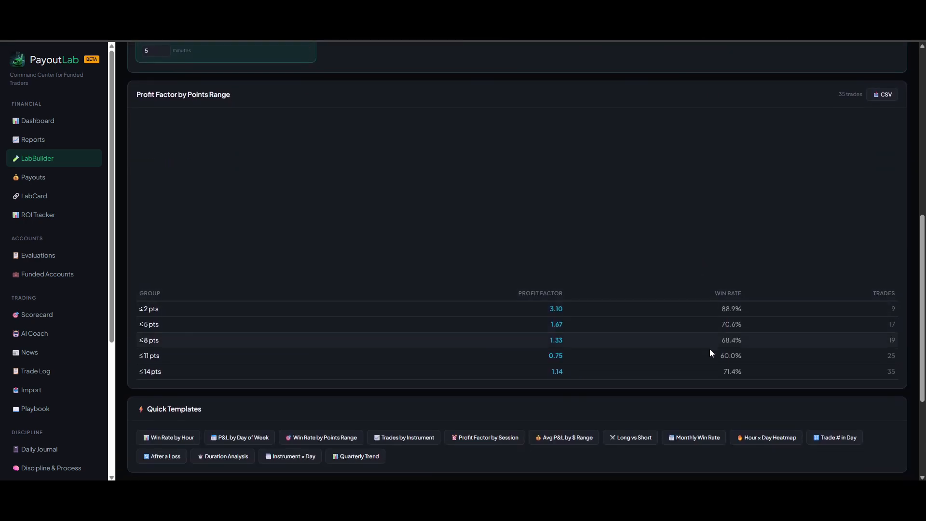
{"action": "scroll", "coordinate": [638, 308], "scroll_direction": "up", "scroll_amount": 7}
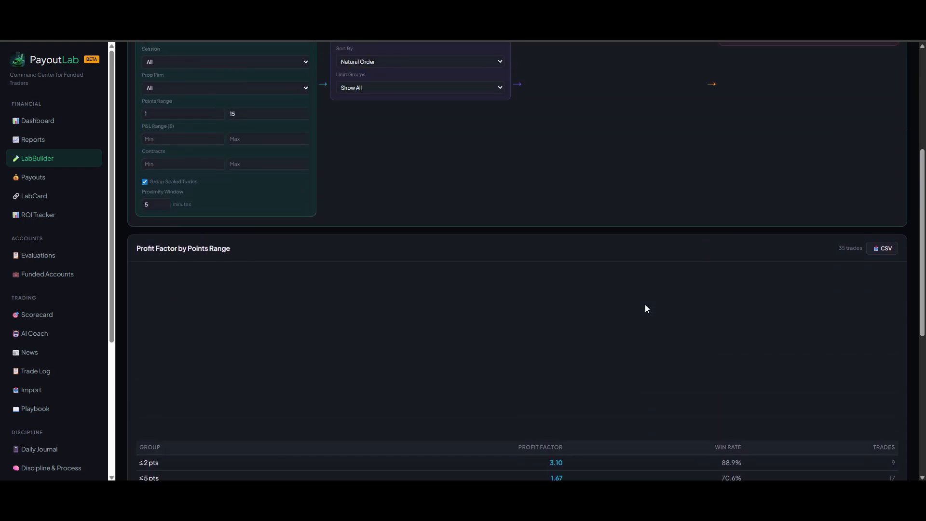
Step: Change the chart type to Heatmap and set its secondary grouping to Side (Long/Short)
{"action": "left_click", "coordinate": [759, 168]}
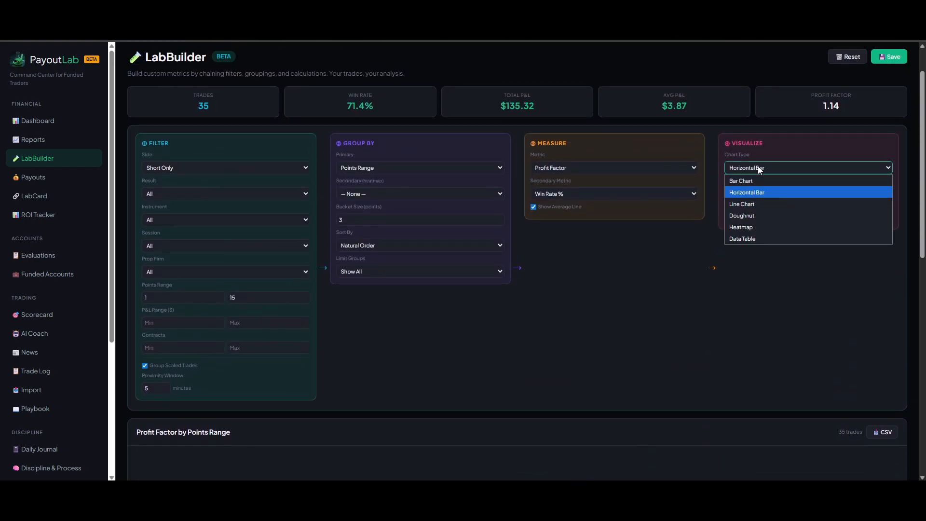
{"action": "left_click", "coordinate": [748, 229]}
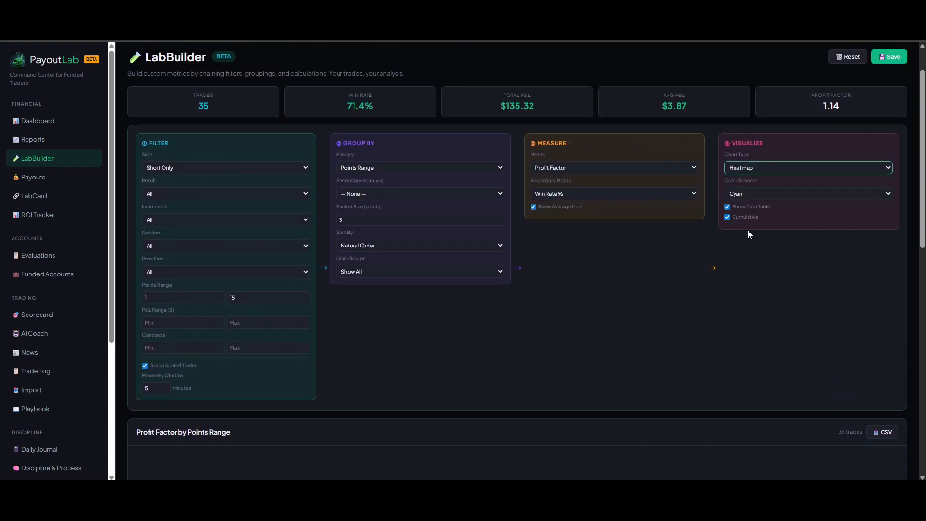
{"action": "scroll", "coordinate": [748, 232], "scroll_direction": "down", "scroll_amount": 4}
{"action": "scroll", "coordinate": [747, 237], "scroll_direction": "up", "scroll_amount": 3}
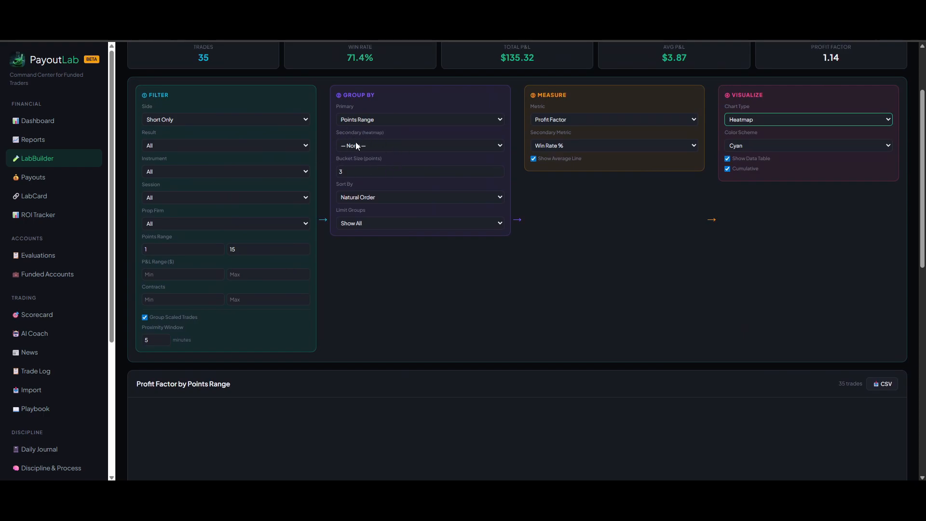
{"action": "left_click", "coordinate": [395, 146]}
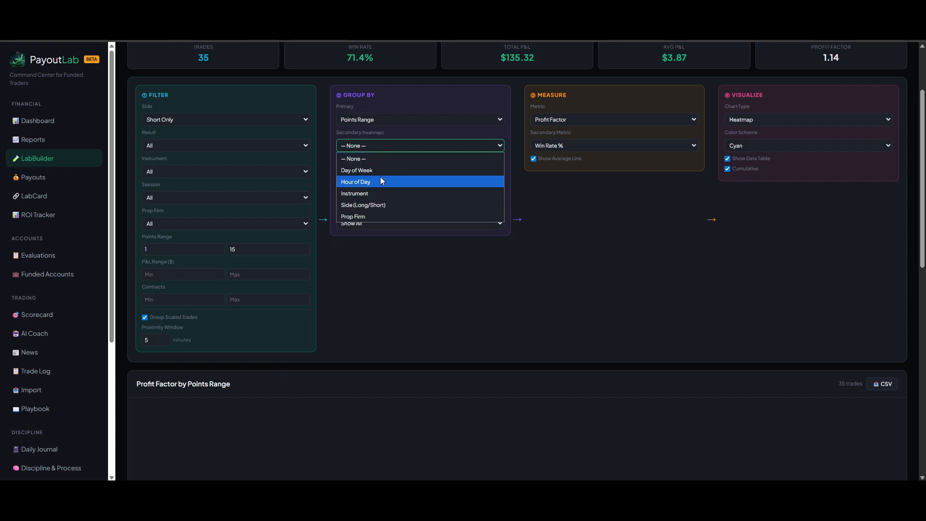
{"action": "left_click", "coordinate": [373, 205]}
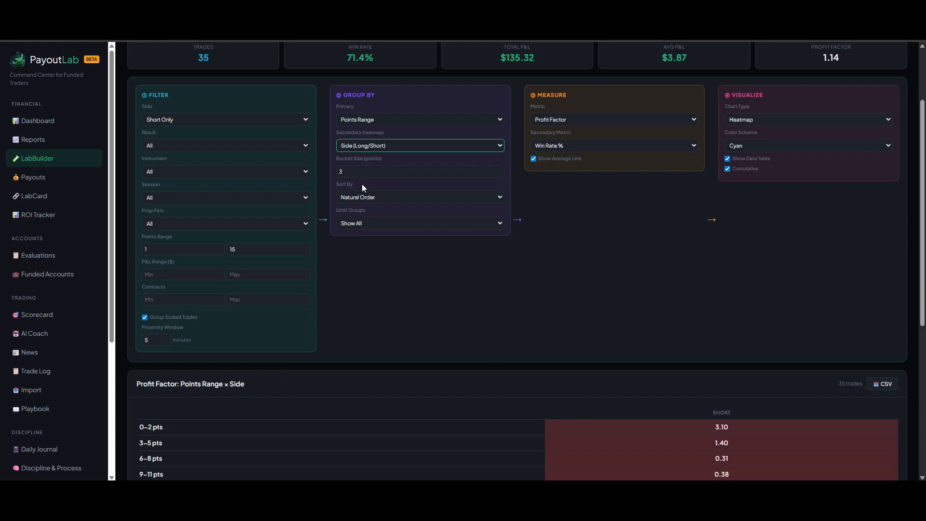
Step: Set the Side filter to All and compare long and short profit factors across the points ranges in the heatmap
{"action": "left_click", "coordinate": [198, 121]}
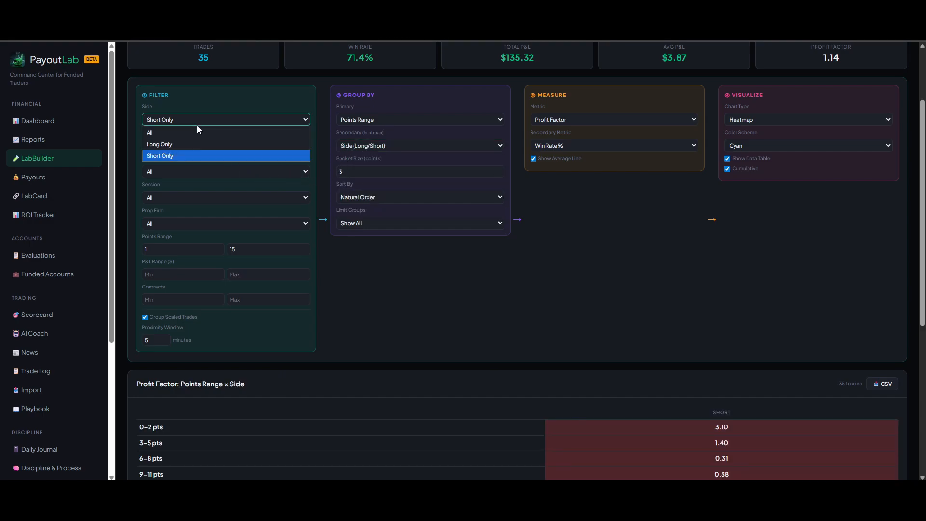
{"action": "left_click", "coordinate": [199, 134]}
{"action": "scroll", "coordinate": [431, 265], "scroll_direction": "down", "scroll_amount": 1}
{"action": "scroll", "coordinate": [439, 273], "scroll_direction": "down", "scroll_amount": 1}
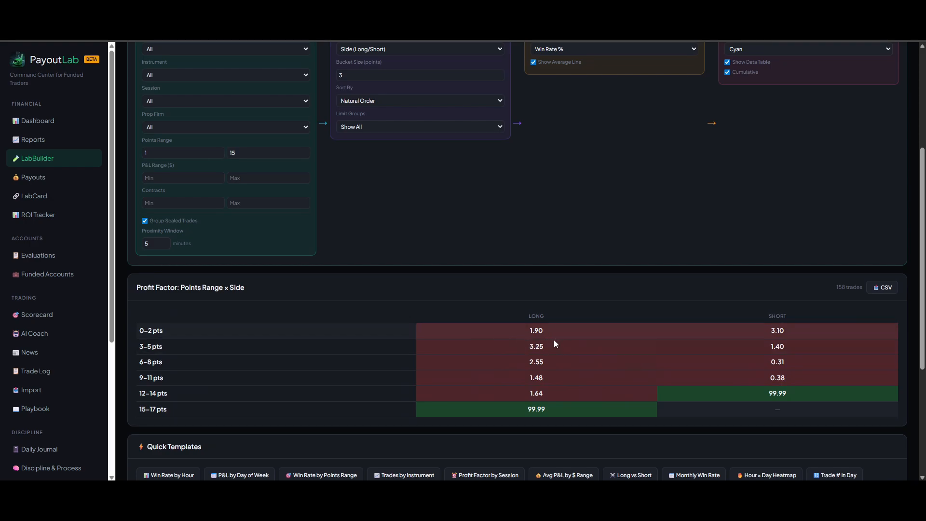
{"action": "scroll", "coordinate": [535, 347], "scroll_direction": "up", "scroll_amount": 1}
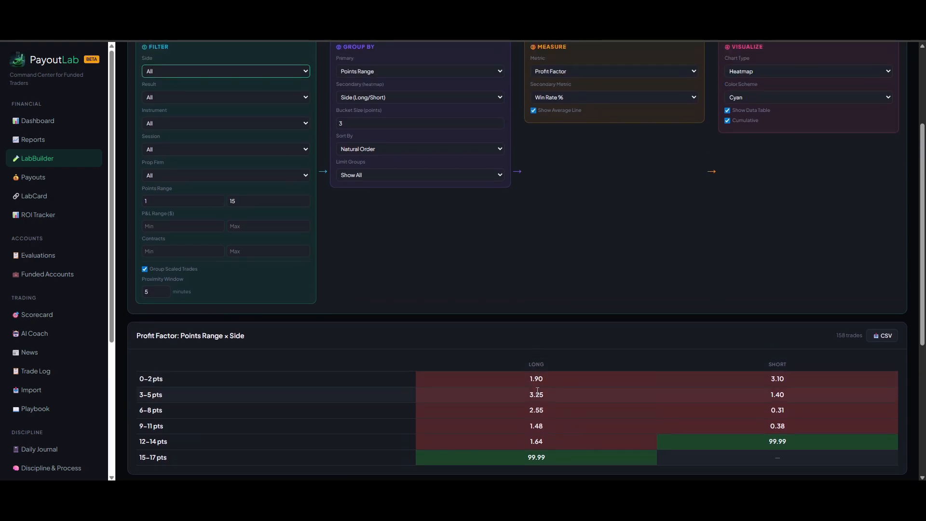